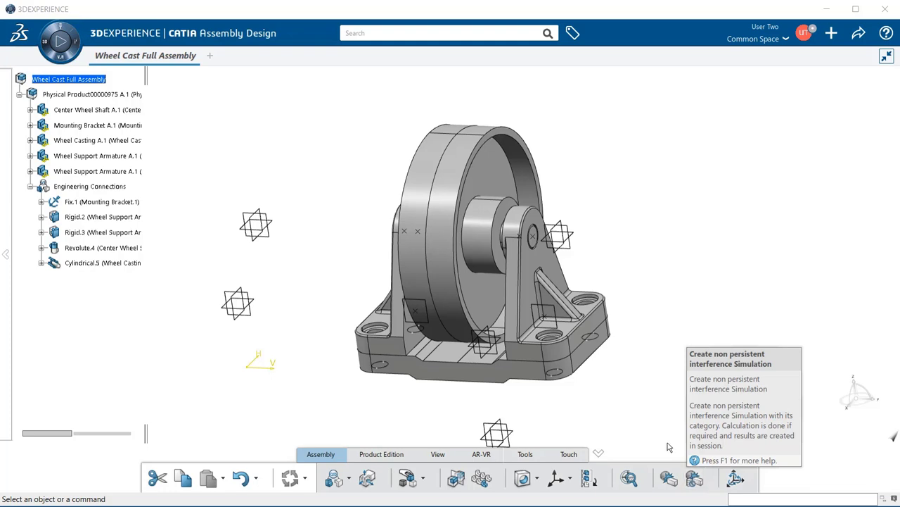
Step: Start a non-persistent interference simulation with type Clash and contact, excluding engineering connections
click(695, 478)
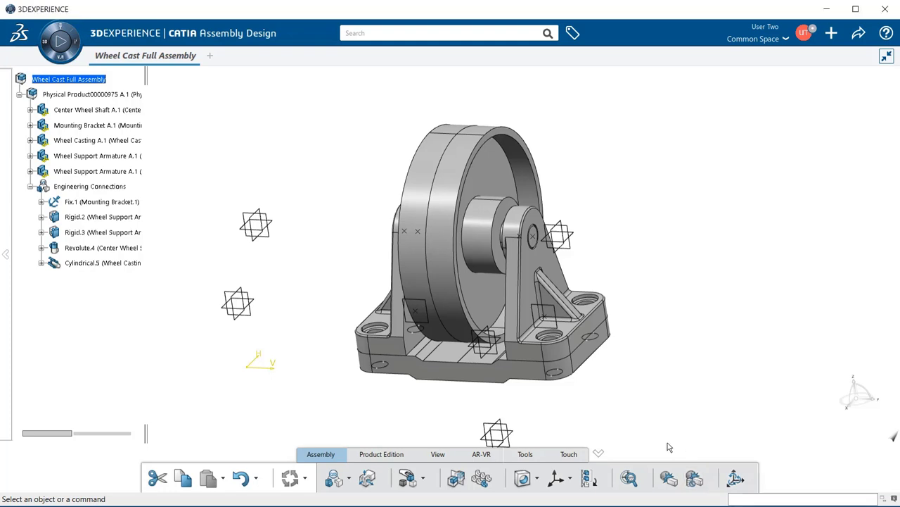
click(695, 479)
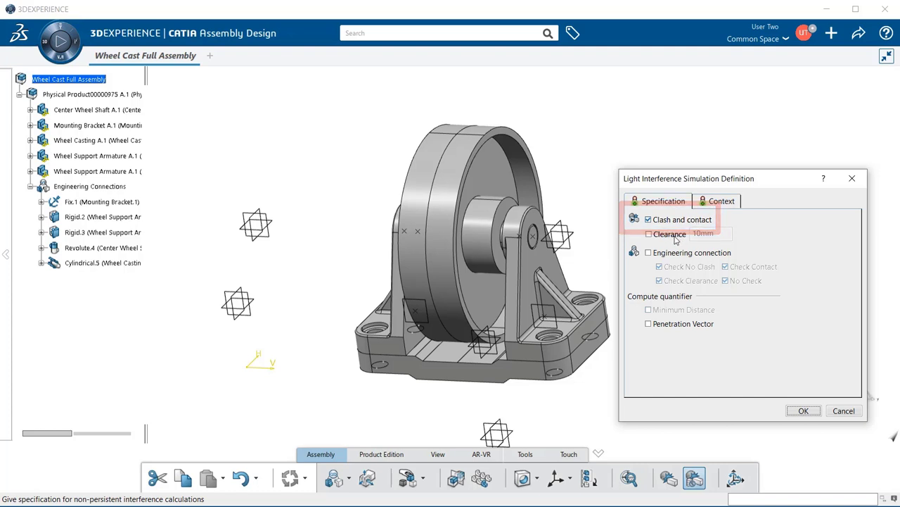
click(670, 234)
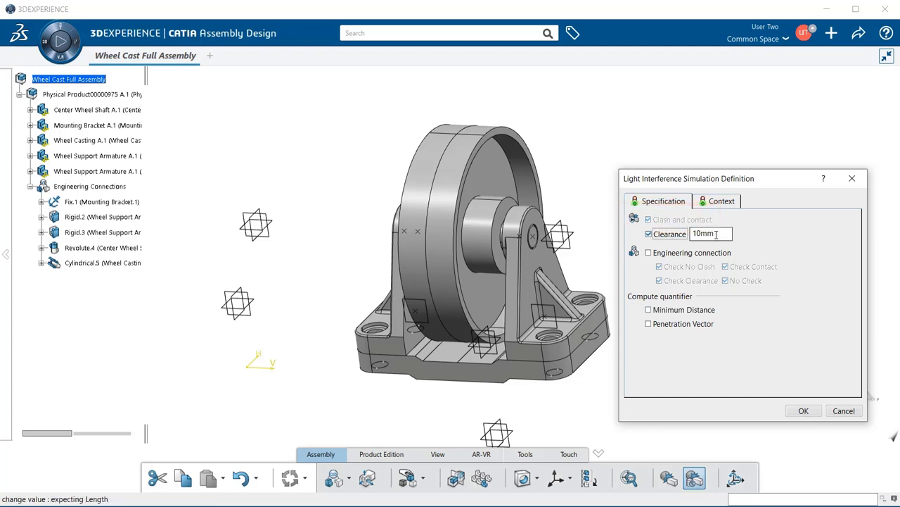
click(672, 236)
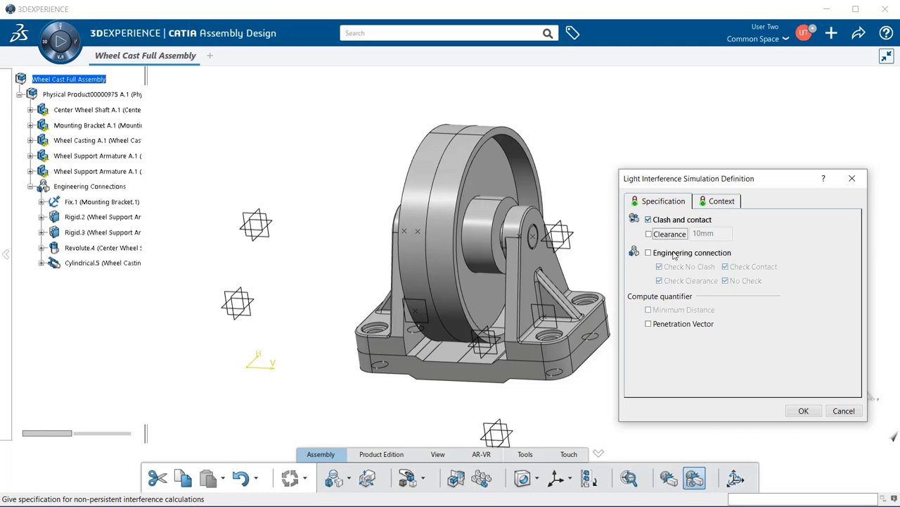
click(674, 254)
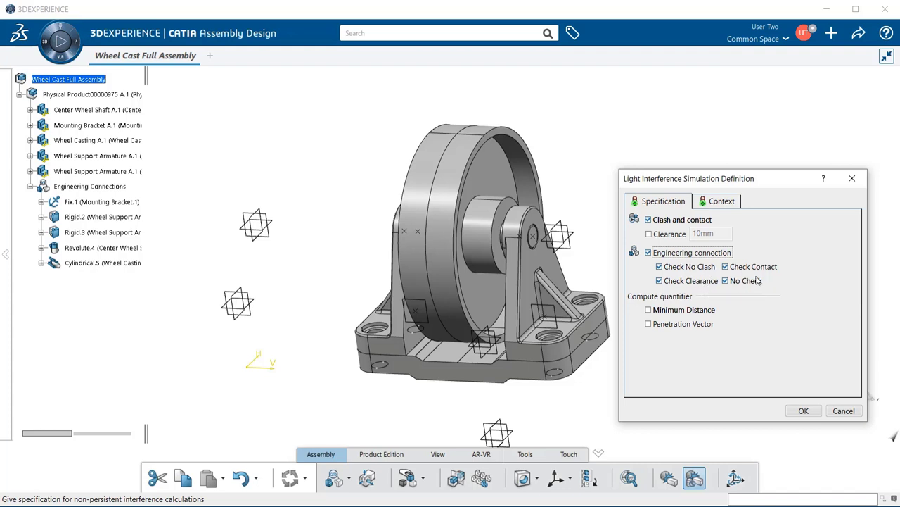
click(687, 253)
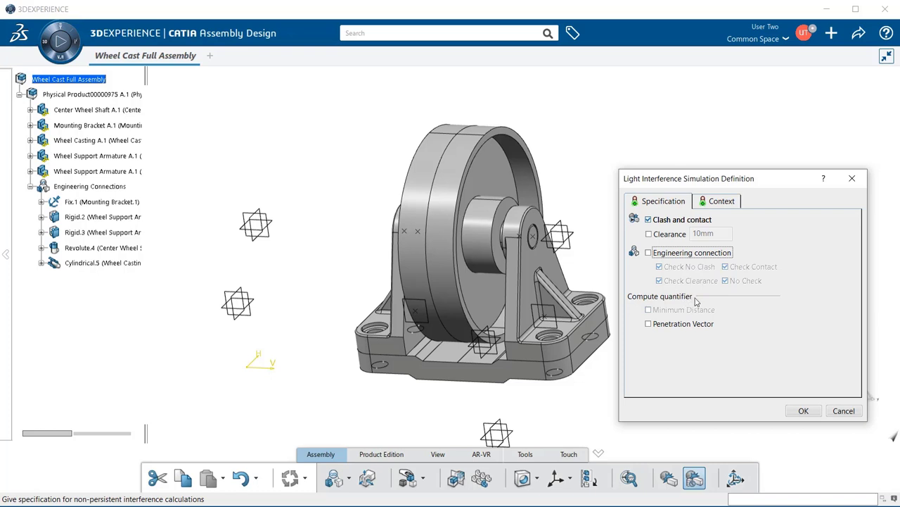
Step: Keep the context as Between all components and run the simulation, listing 5 contacts
click(728, 206)
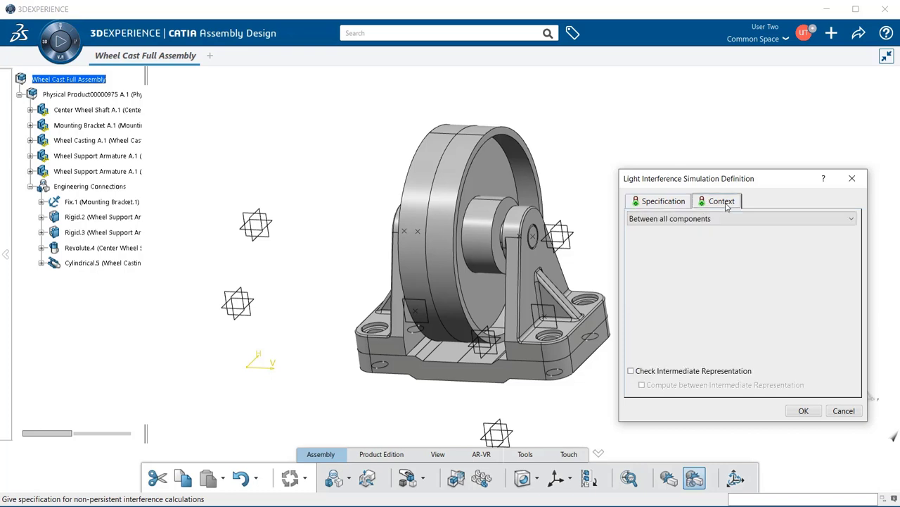
click(727, 219)
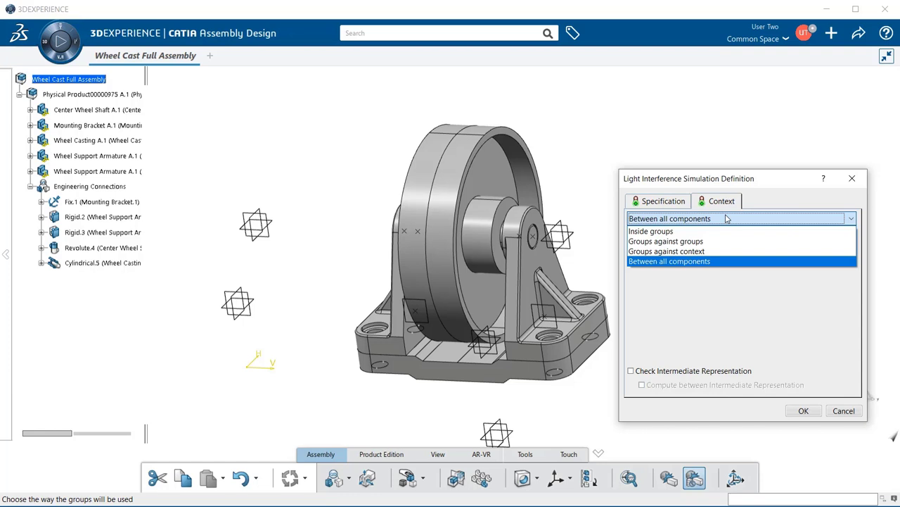
click(746, 266)
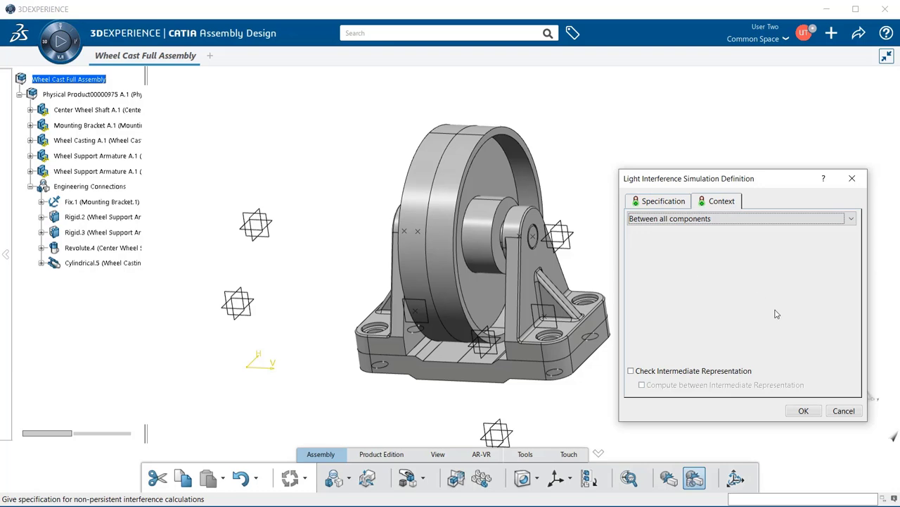
click(804, 411)
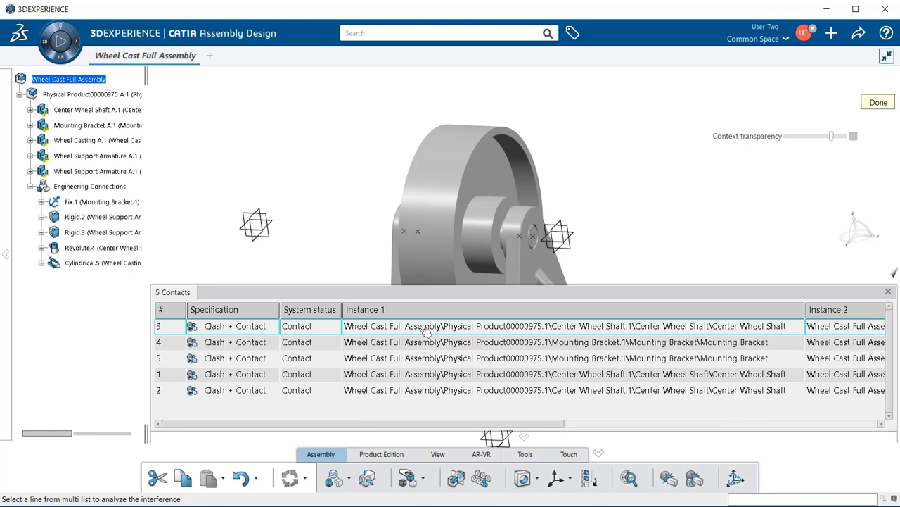
Step: Select contact 3, Center Wheel Shaft vs Wheel Support Armature, auto-hide the list, and zoom onto it
click(242, 327)
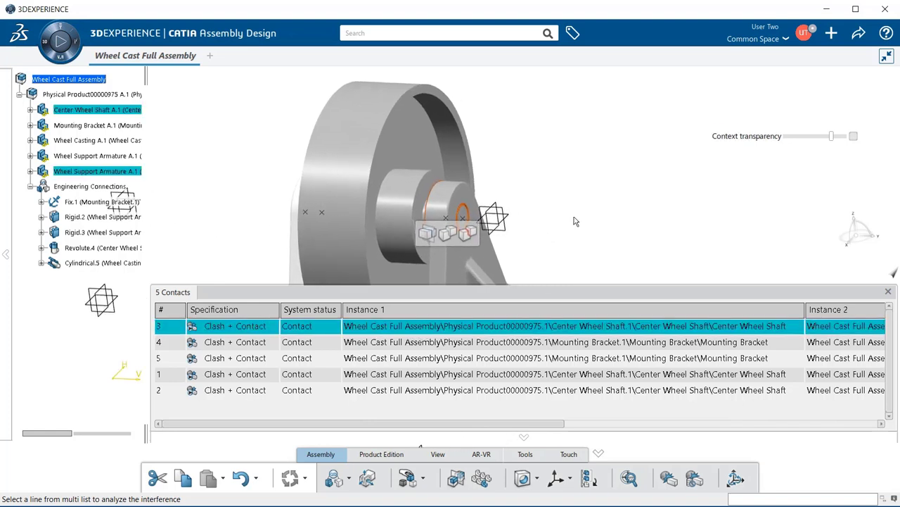
middle_drag(620, 171, 626, 197)
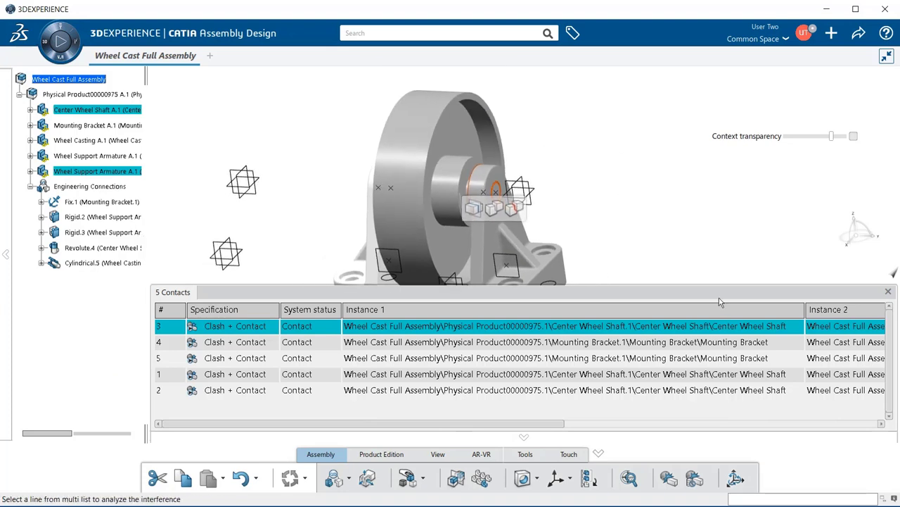
click(529, 440)
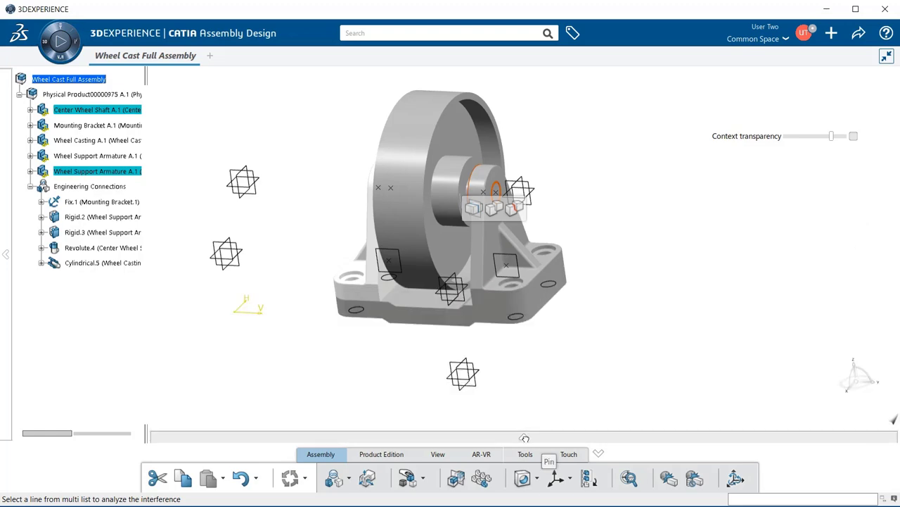
middle_drag(600, 274, 661, 200)
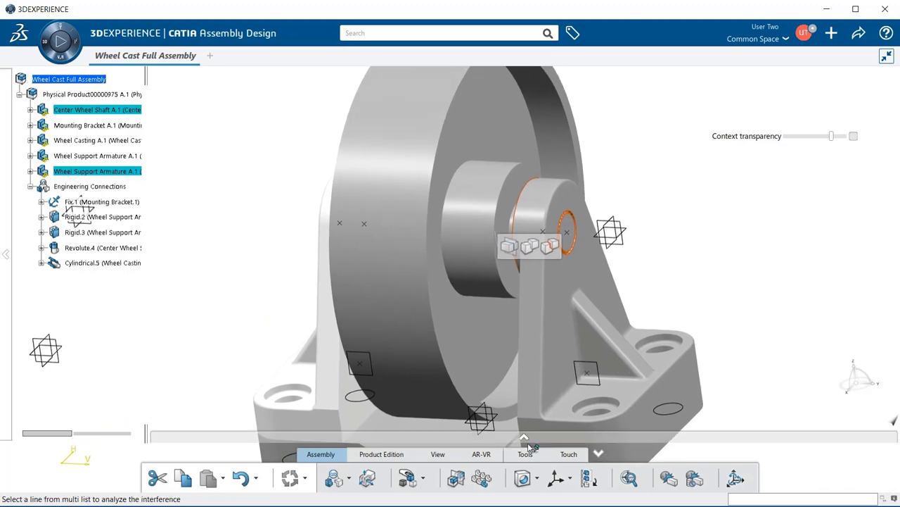
mouse_move(527, 443)
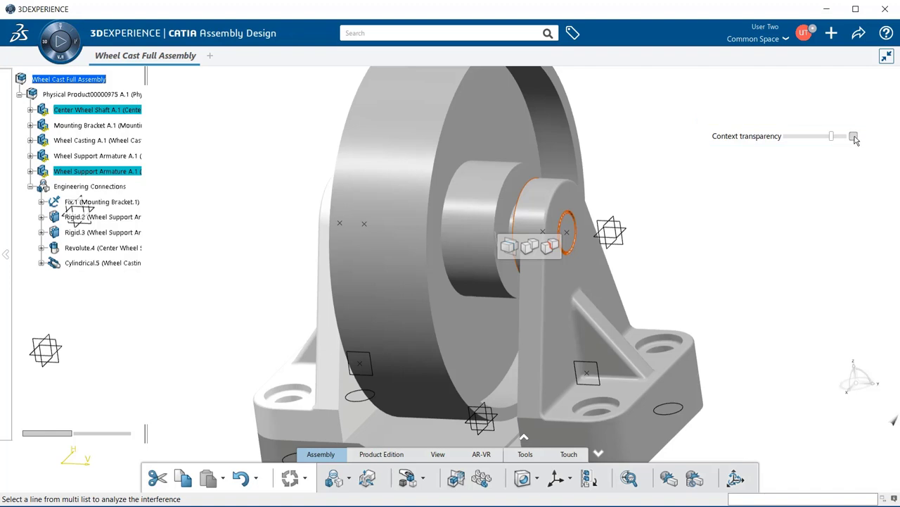
Step: Make the context parts more transparent, reframe the shaft, and start a Sectioning cut through it
click(853, 136)
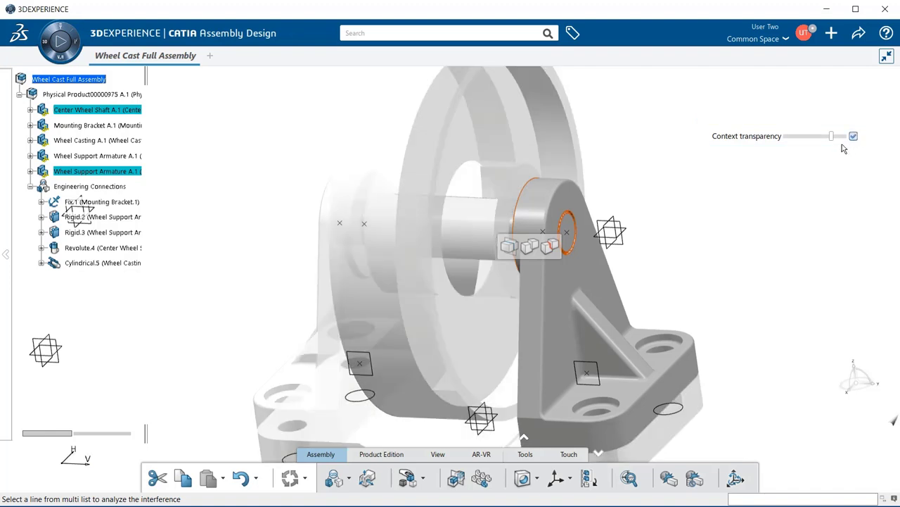
drag(833, 139, 800, 141)
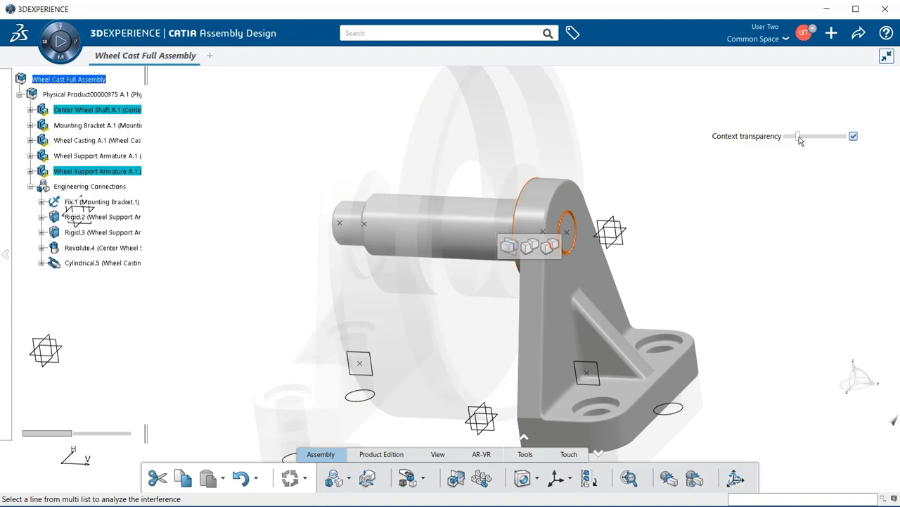
middle_drag(494, 300, 633, 220)
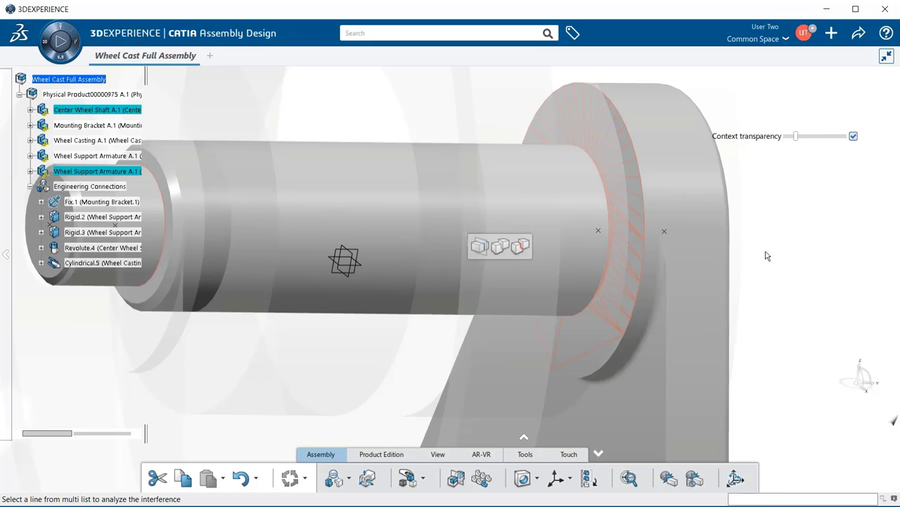
middle_drag(765, 256, 653, 258)
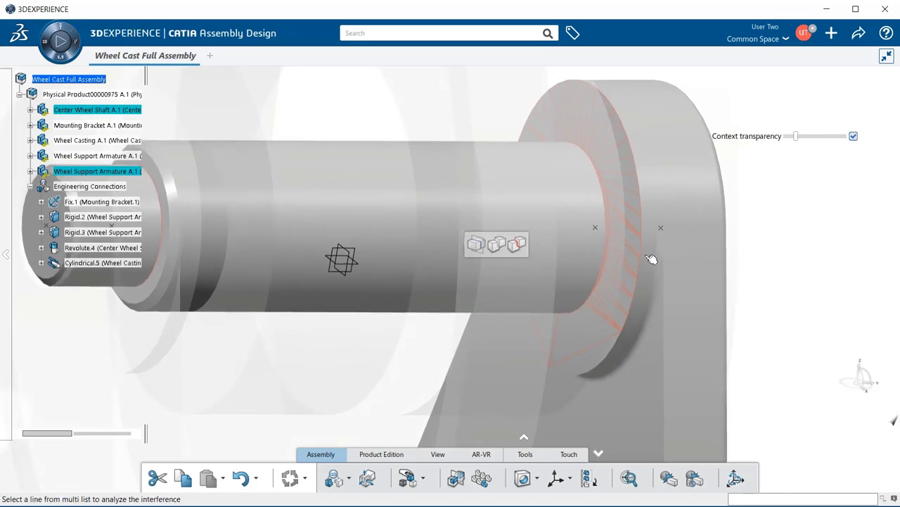
mouse_move(698, 226)
middle_down()
mouse_move(607, 243)
mouse_move(484, 302)
mouse_move(496, 255)
mouse_move(493, 285)
middle_up()
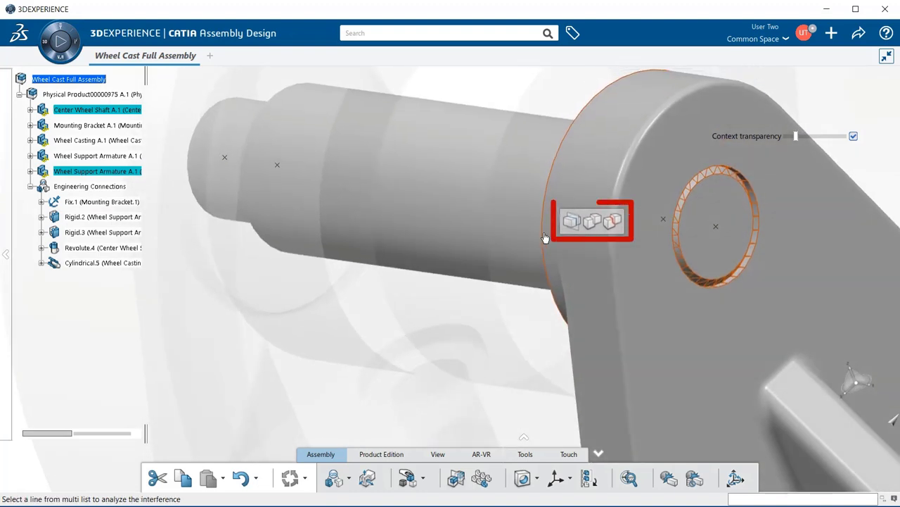
click(571, 224)
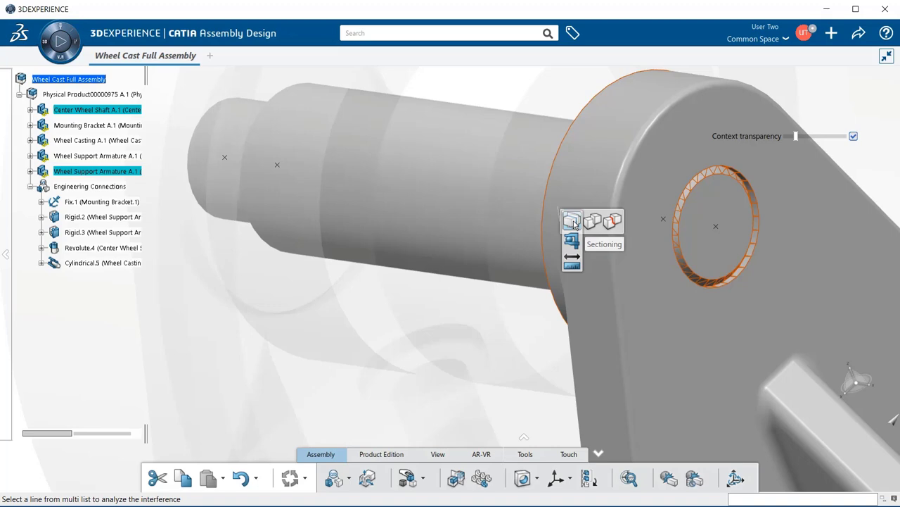
click(573, 224)
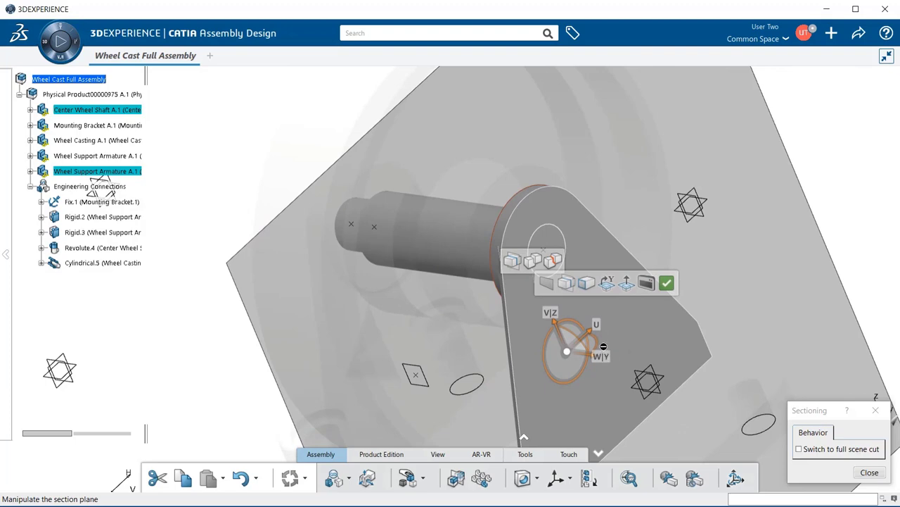
Step: Sweep the section plane through the shaft to inspect the contact lines, then close Sectioning
middle_drag(469, 345, 631, 337)
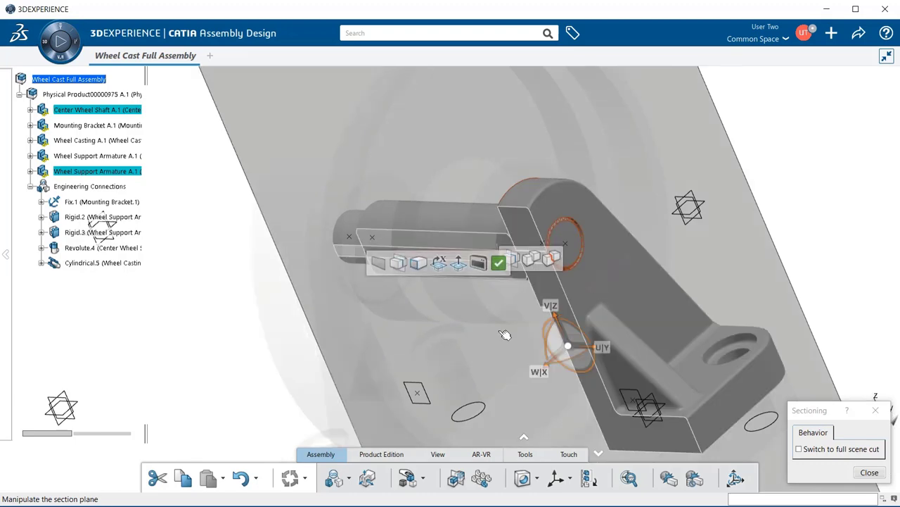
middle_drag(505, 334, 568, 259)
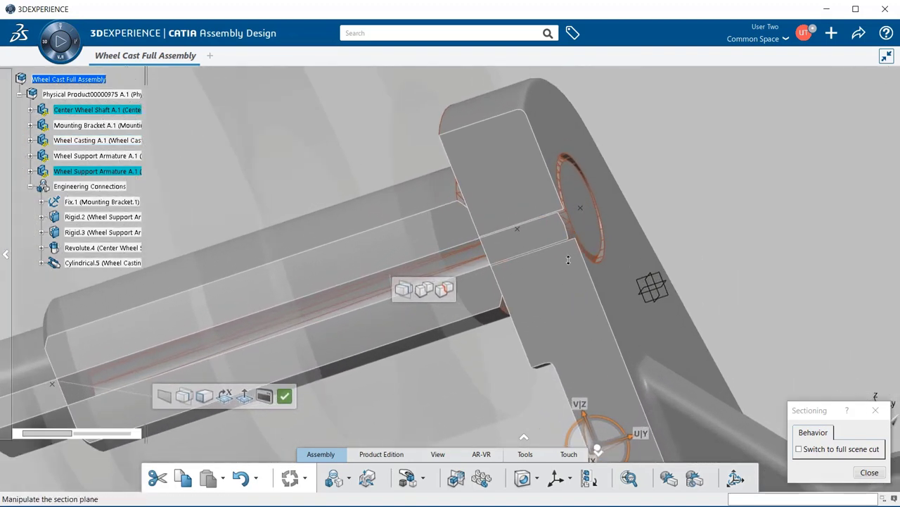
middle_drag(612, 410, 572, 397)
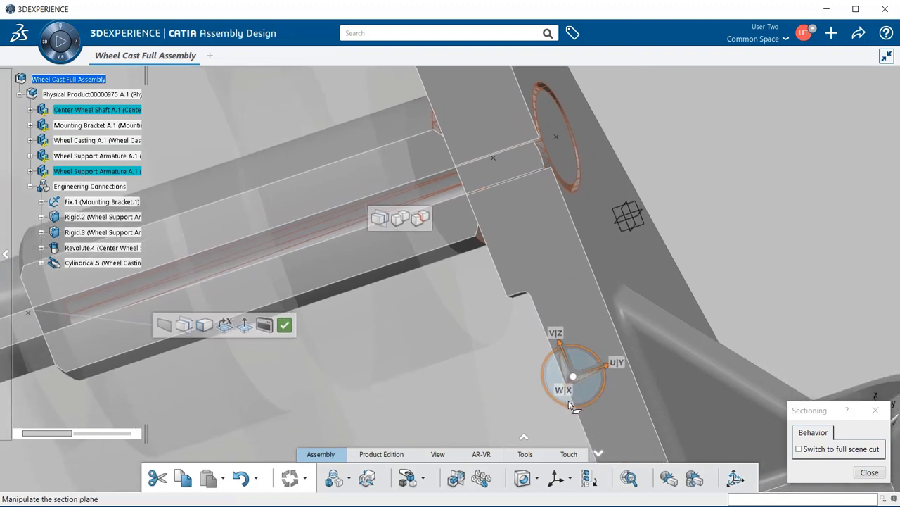
drag(567, 396, 576, 376)
middle_drag(563, 281, 595, 373)
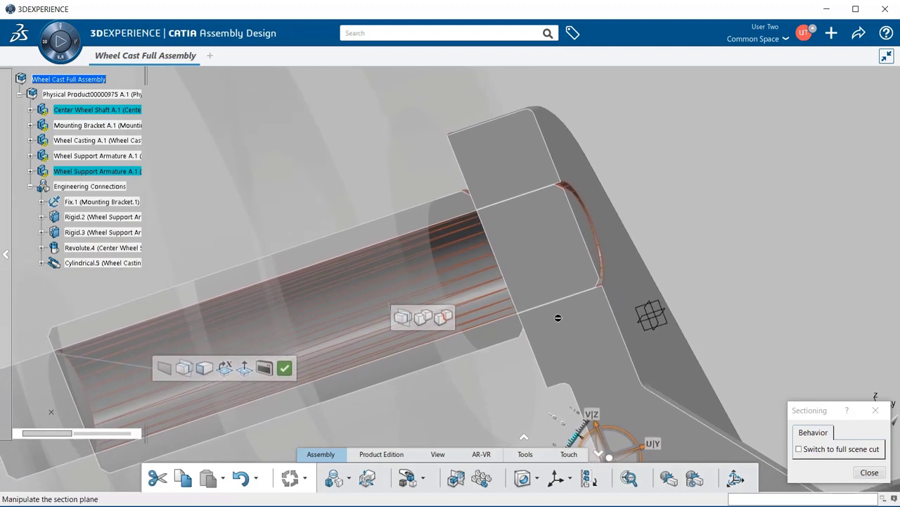
mouse_move(557, 317)
middle_down()
mouse_move(559, 267)
mouse_move(541, 309)
mouse_move(549, 322)
middle_up()
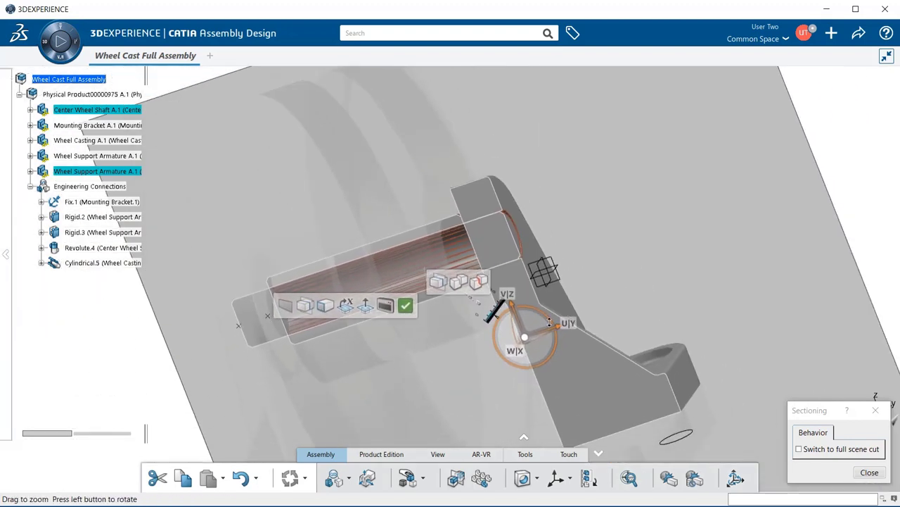
drag(821, 417, 725, 262)
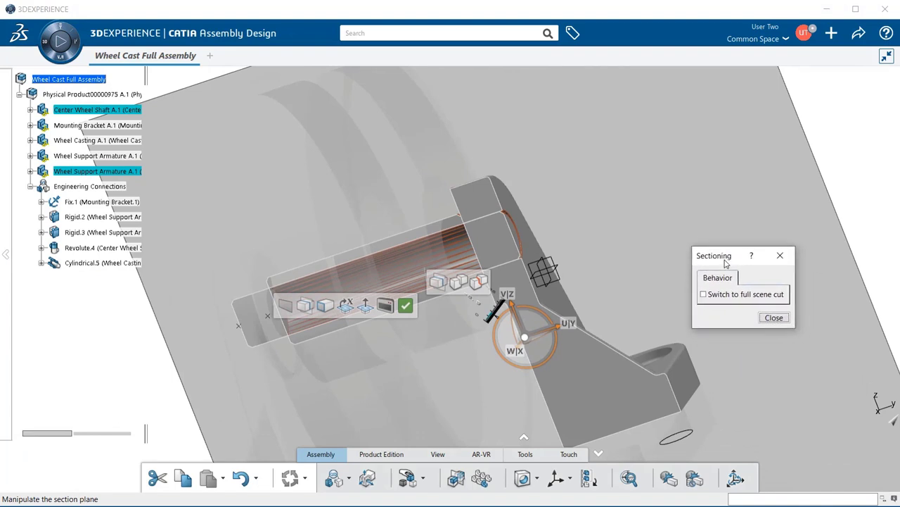
click(774, 318)
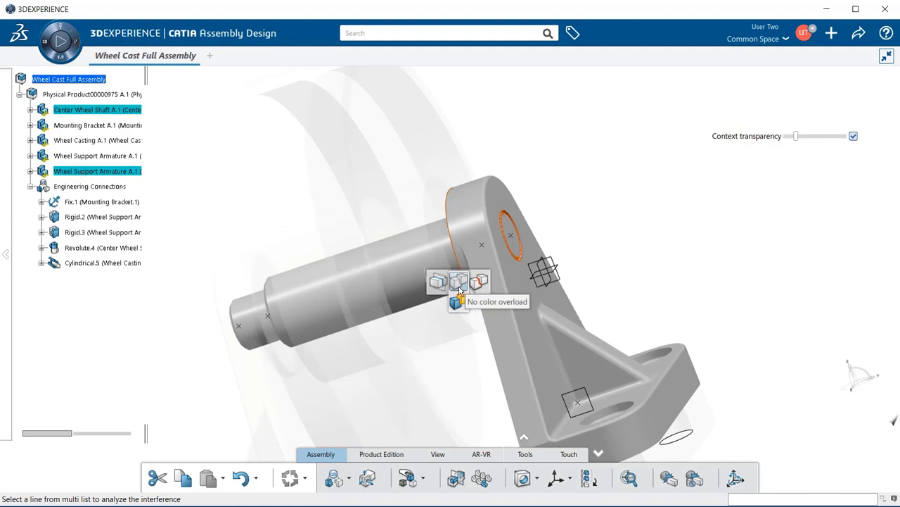
Step: Toggle color overload on and off, then zoom onto the interference at the armature's bore
click(459, 302)
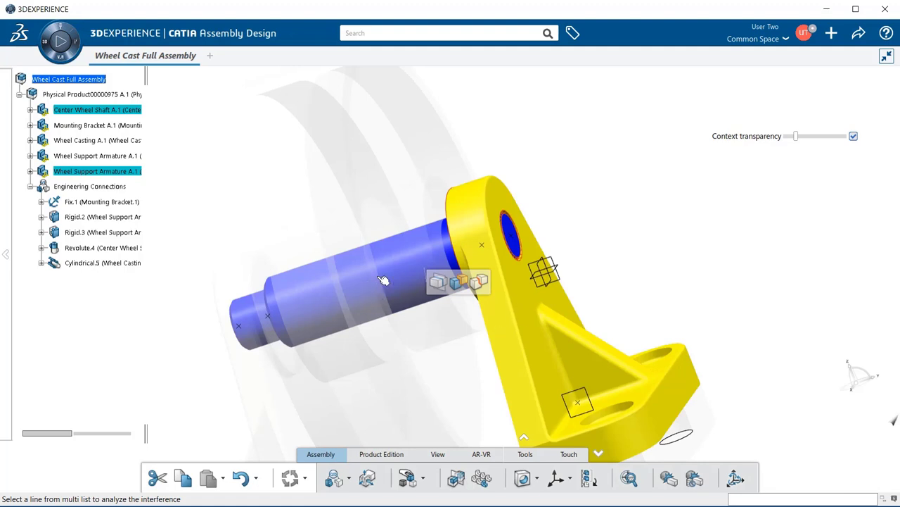
mouse_move(458, 280)
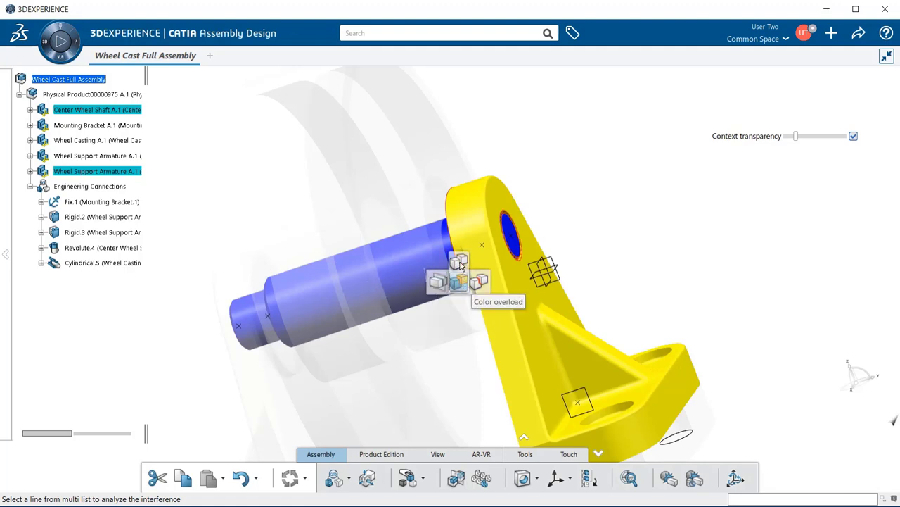
click(459, 262)
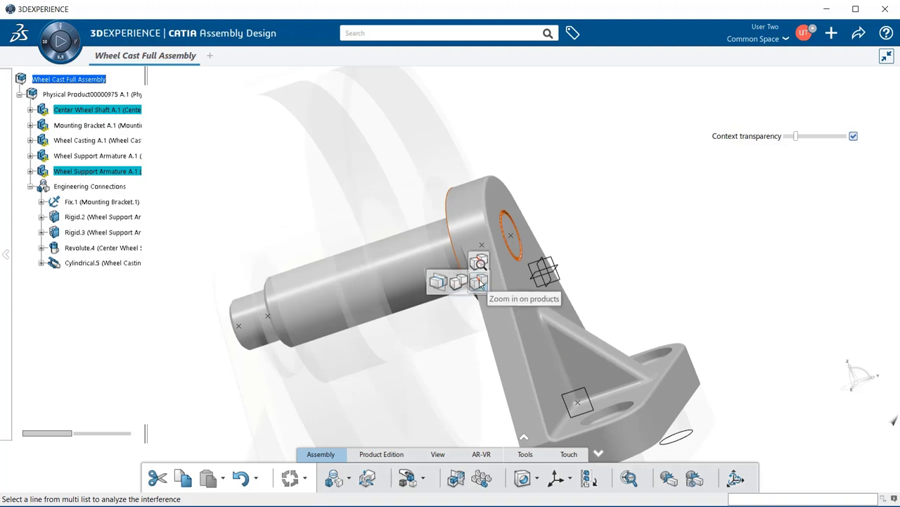
click(485, 284)
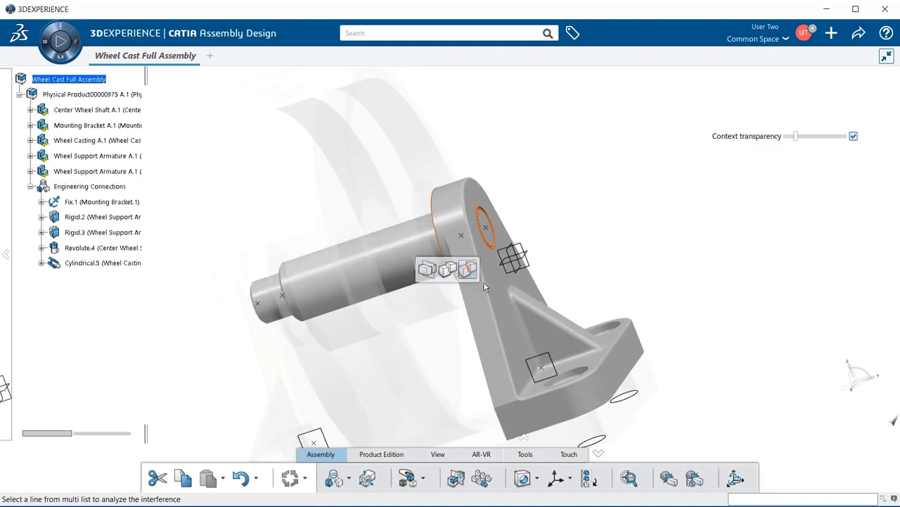
click(457, 232)
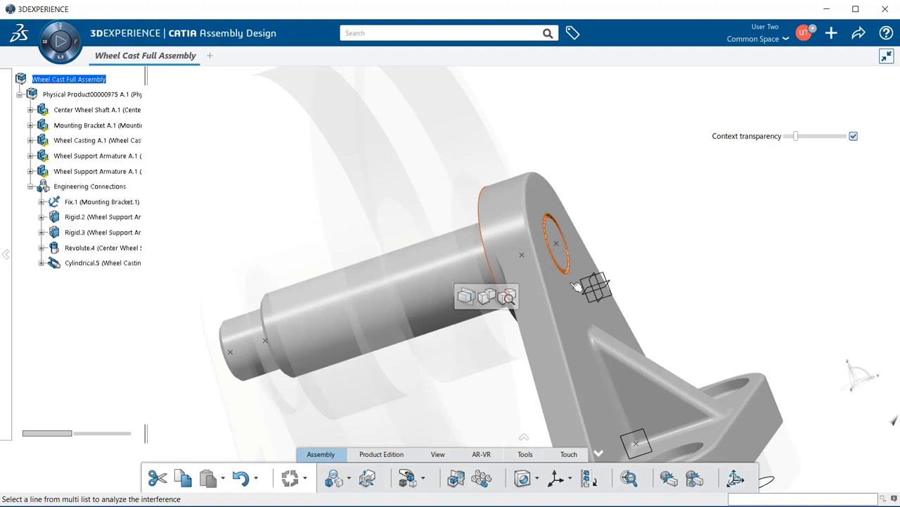
middle_drag(630, 251, 575, 296)
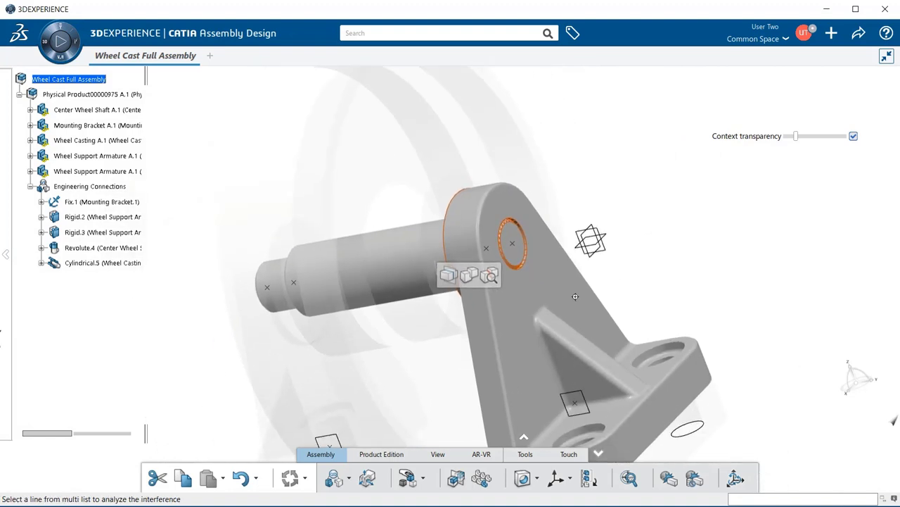
Step: Show the 5 Contacts results list, then close it to exit the interference analysis
click(523, 438)
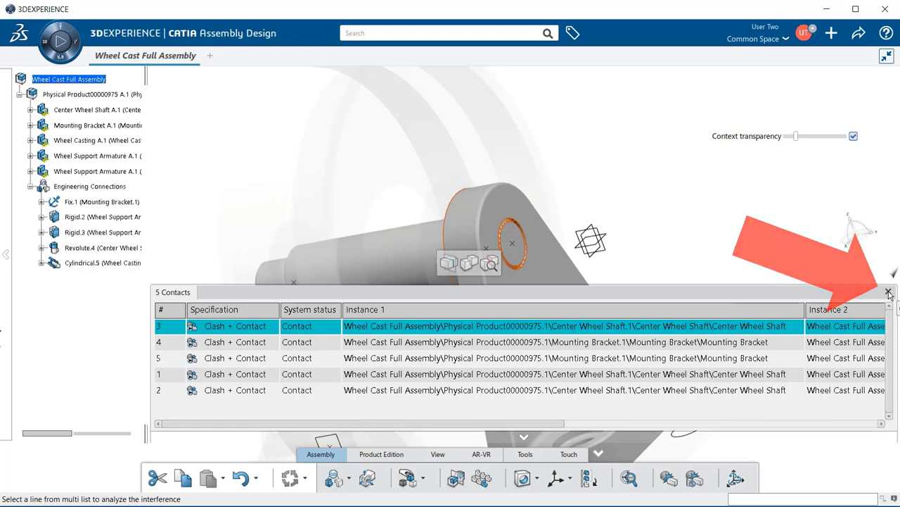
click(889, 293)
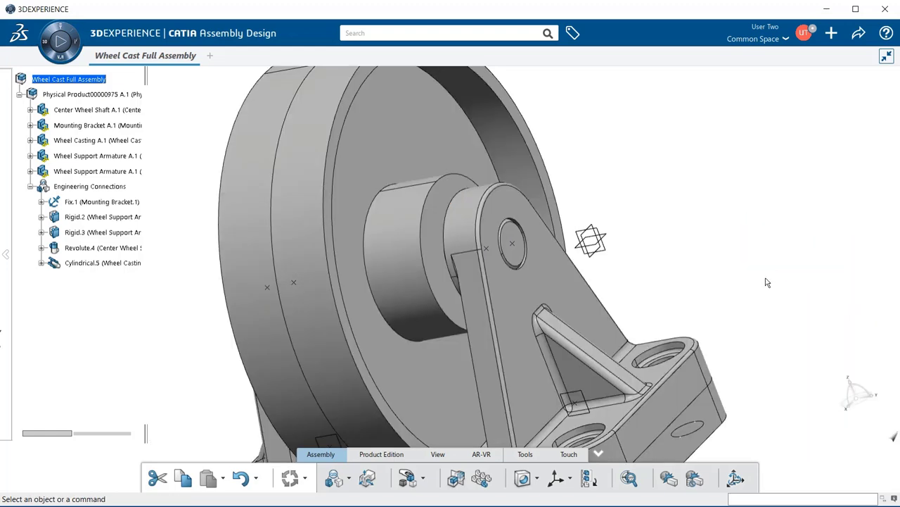